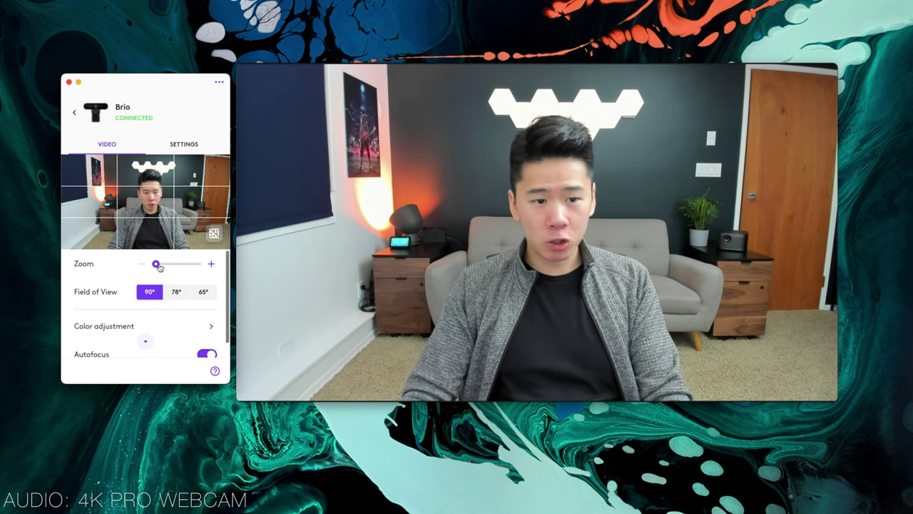
# - Compare the webcam's 78° and 65° fields of view and return it to 90°
pyautogui.moveTo(163, 266); pyautogui.dragTo(135, 269)
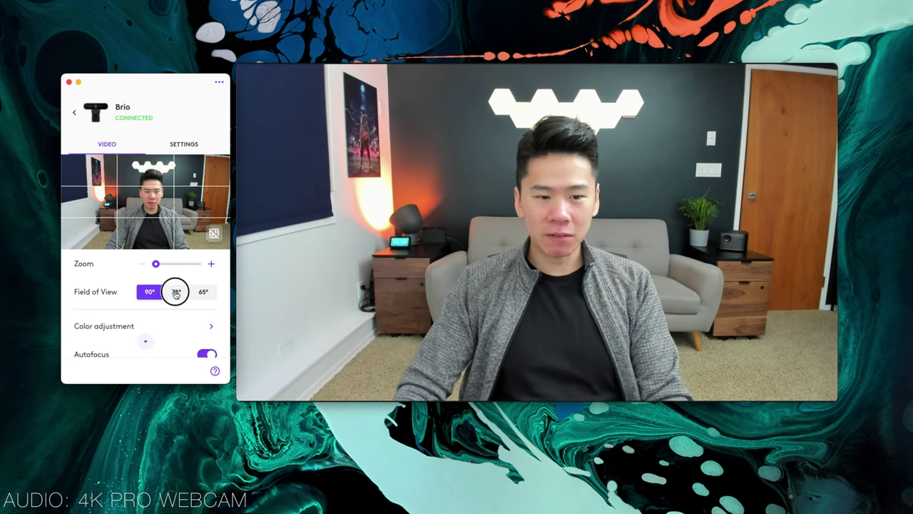
pyautogui.click(176, 293)
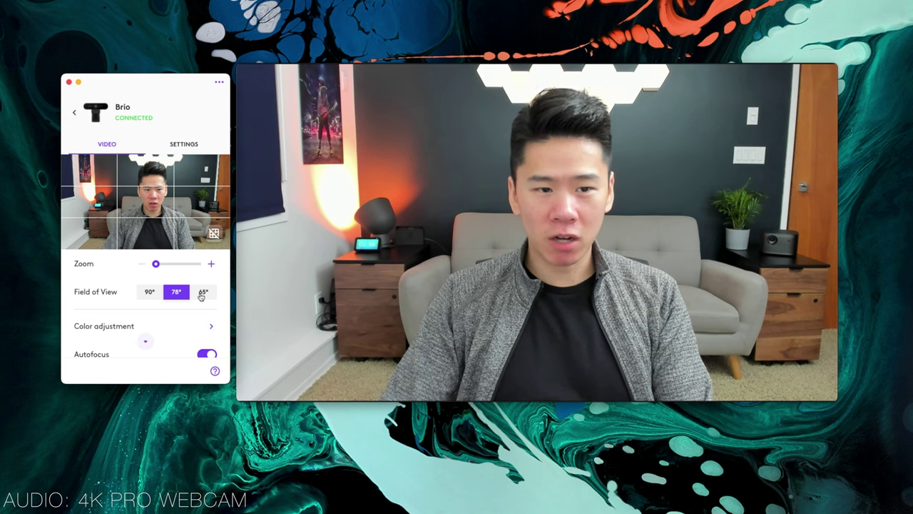
pyautogui.click(202, 295)
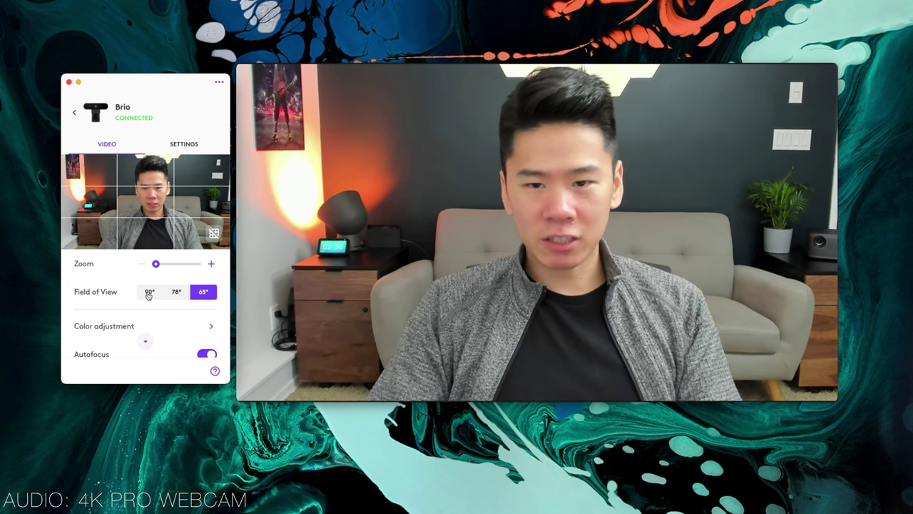
pyautogui.click(148, 293)
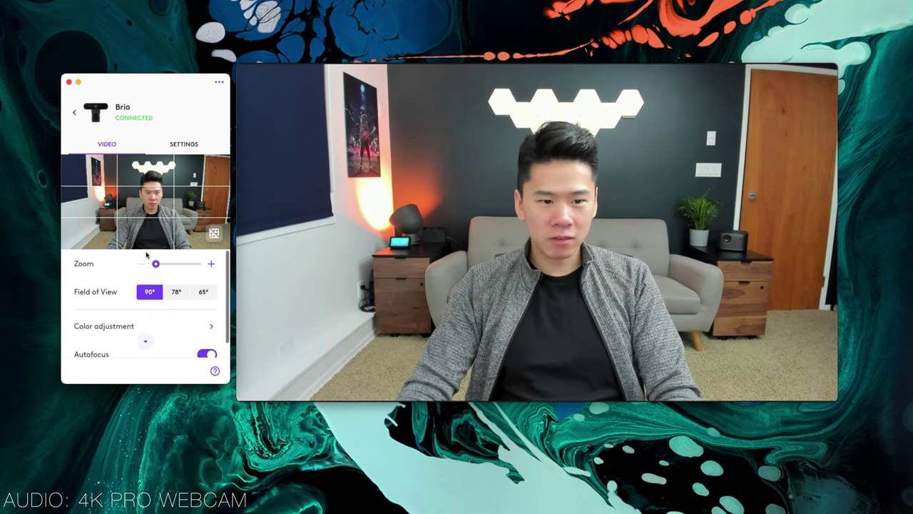
# - Zoom the webcam in and reframe it on the wall poster beside the window, resetting the view to the full 90° field of view
pyautogui.moveTo(159, 265); pyautogui.dragTo(165, 264)
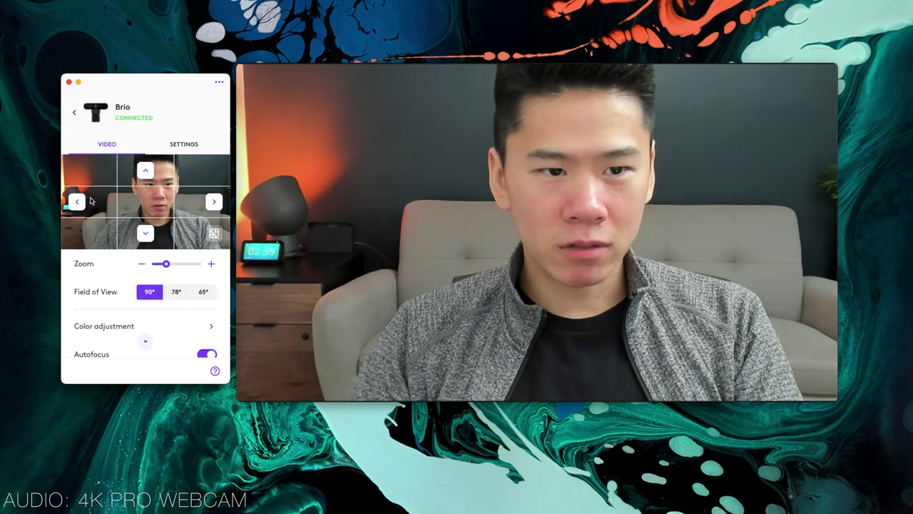
pyautogui.click(88, 202)
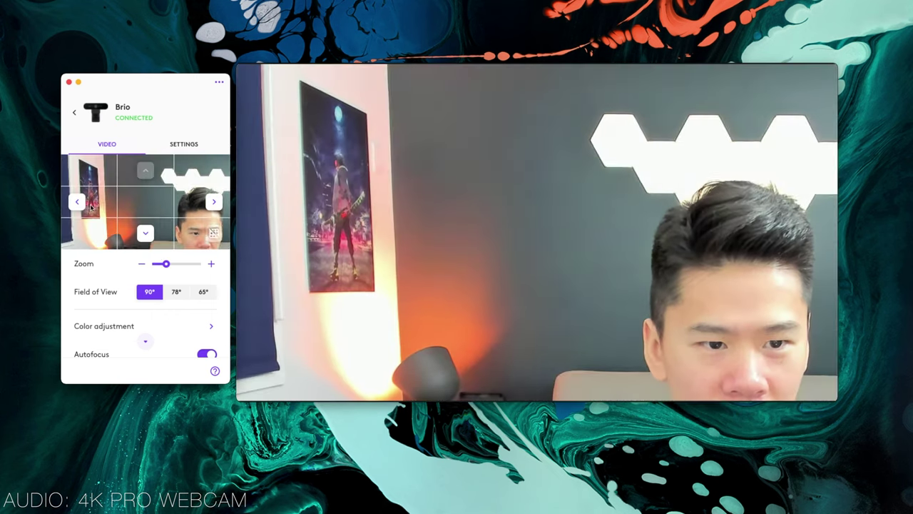
pyautogui.moveTo(165, 264); pyautogui.dragTo(174, 264)
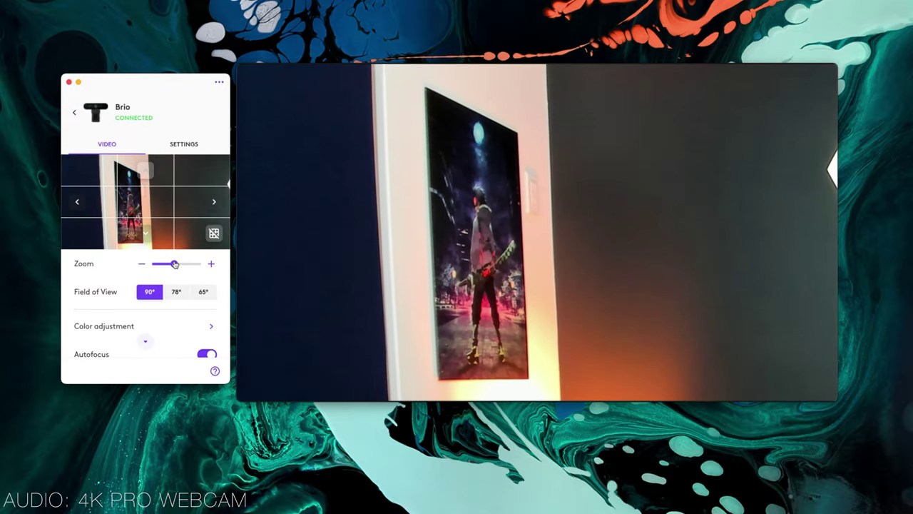
pyautogui.click(150, 292)
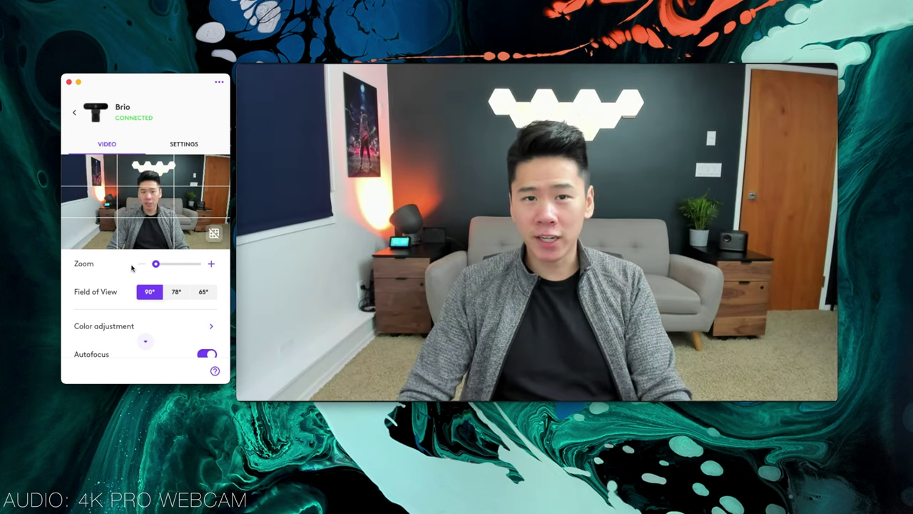
# - Try manual focus by turning autofocus off and adjusting the focus distance, and turn autofocus back on
pyautogui.scroll(-1, 171, 303)
pyautogui.click(213, 344)
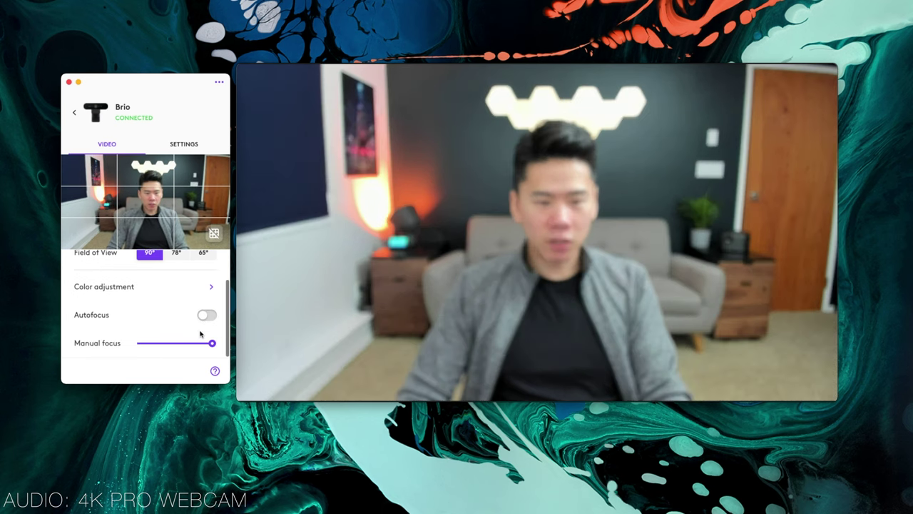
pyautogui.moveTo(208, 345)
pyautogui.mouseDown()
pyautogui.moveTo(135, 347)
pyautogui.moveTo(196, 345)
pyautogui.mouseUp()
pyautogui.click(206, 315)
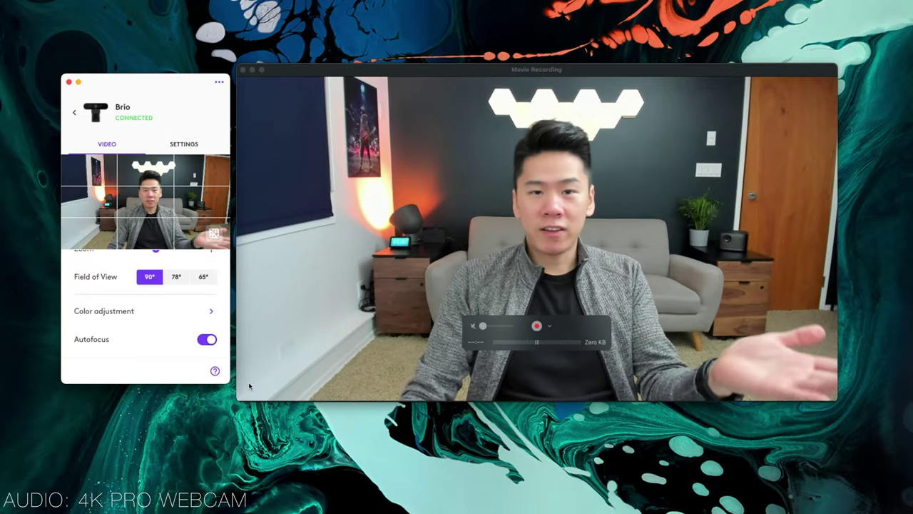
# - Preview the Bright, Blossom, Film and Glaze colour filters on the webcam image and restore the Original filter
pyautogui.click(197, 316)
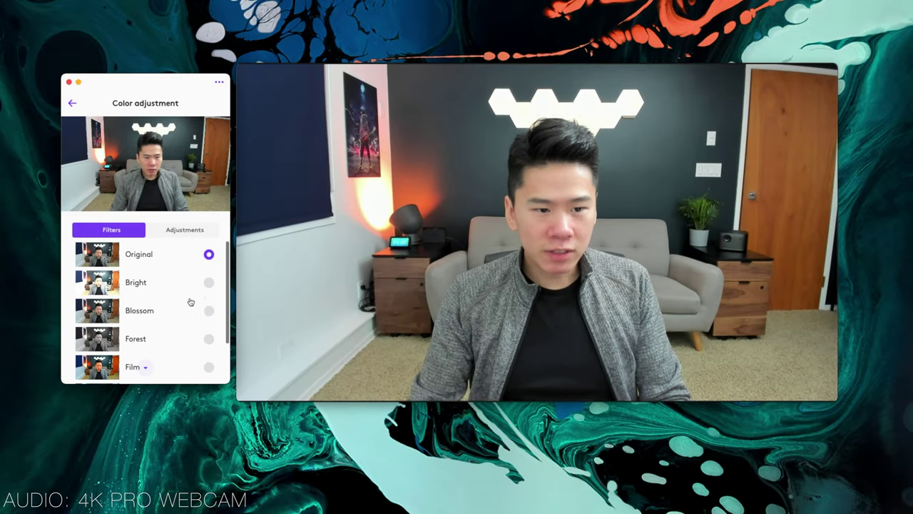
pyautogui.click(209, 283)
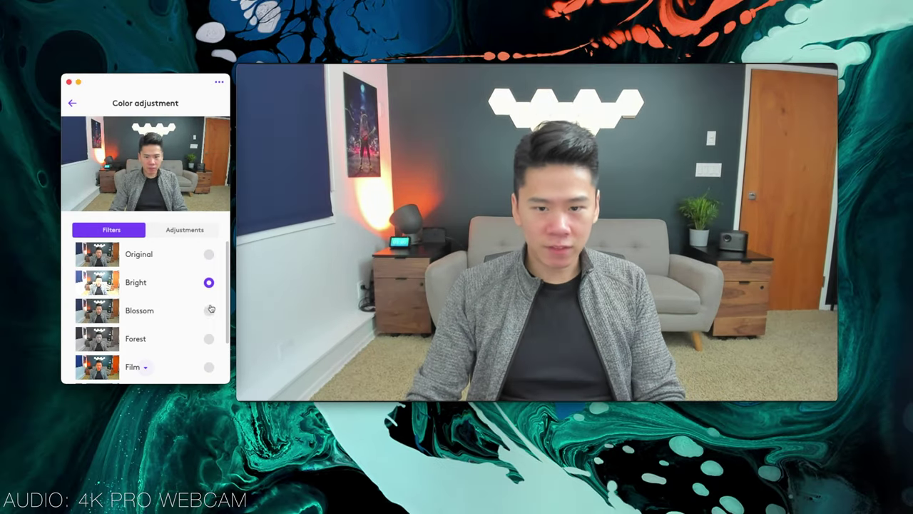
pyautogui.click(209, 311)
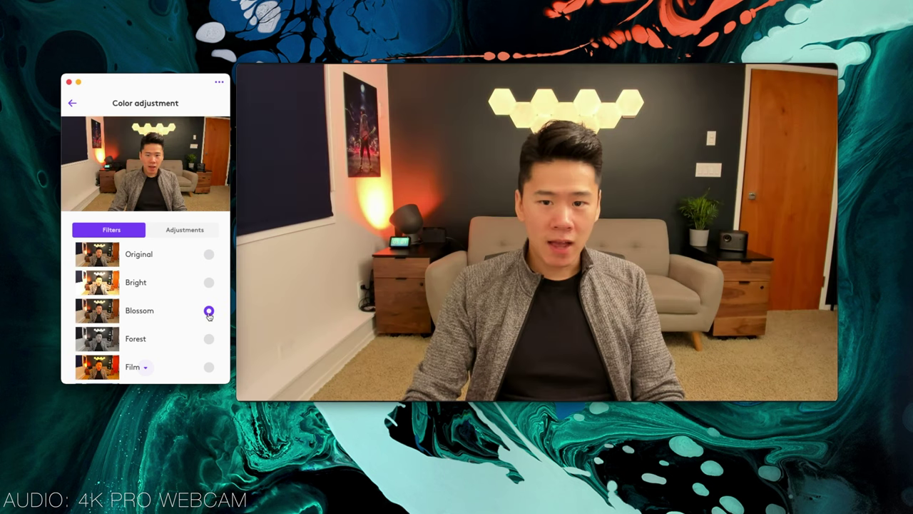
pyautogui.scroll(-2, 208, 314)
pyautogui.click(209, 314)
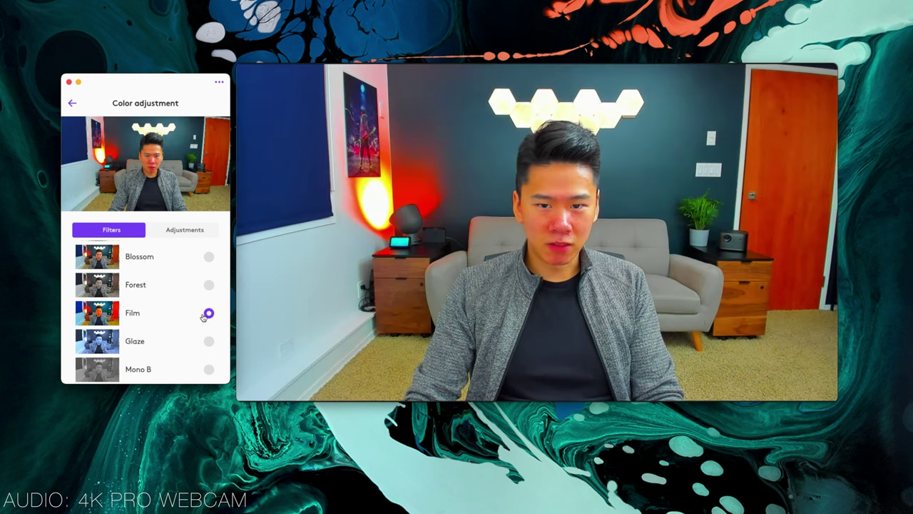
pyautogui.click(209, 341)
pyautogui.scroll(2, 200, 314)
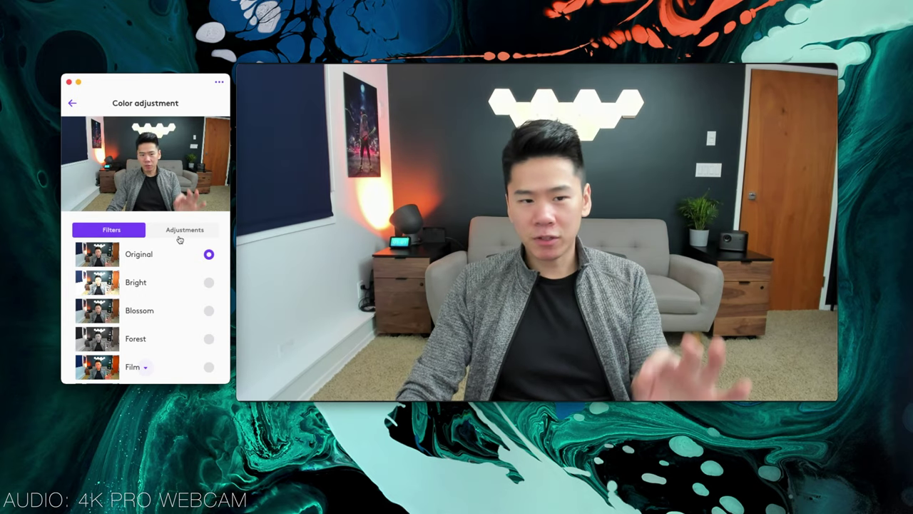
# - Try a manual white balance in the colour adjustments and turn auto white balance back on
pyautogui.click(179, 231)
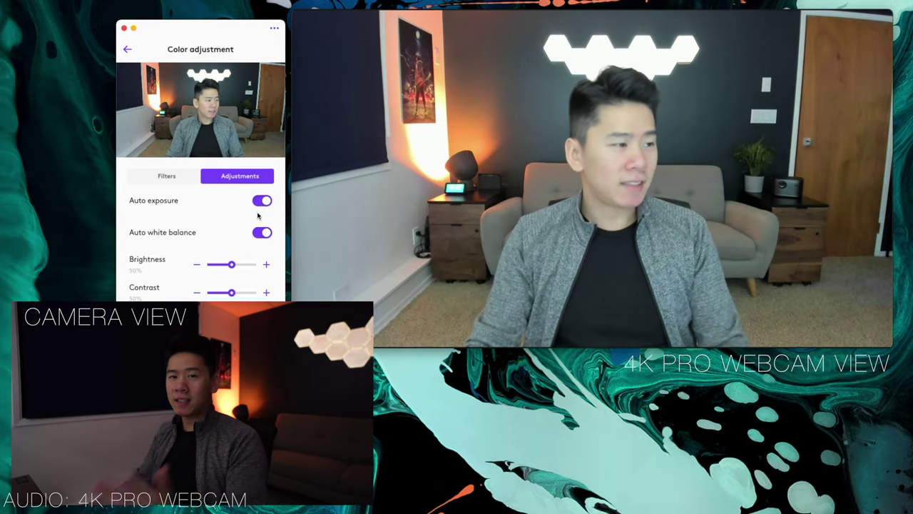
pyautogui.moveTo(299, 225)
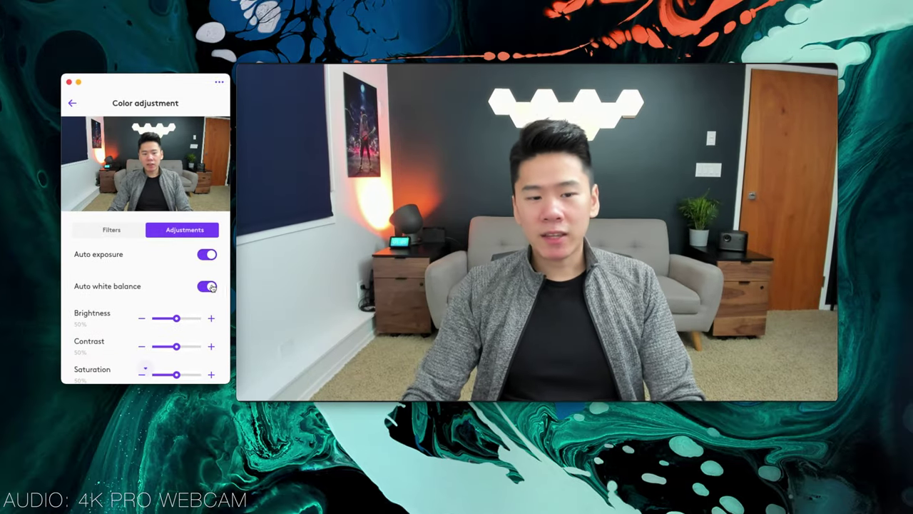
pyautogui.click(207, 287)
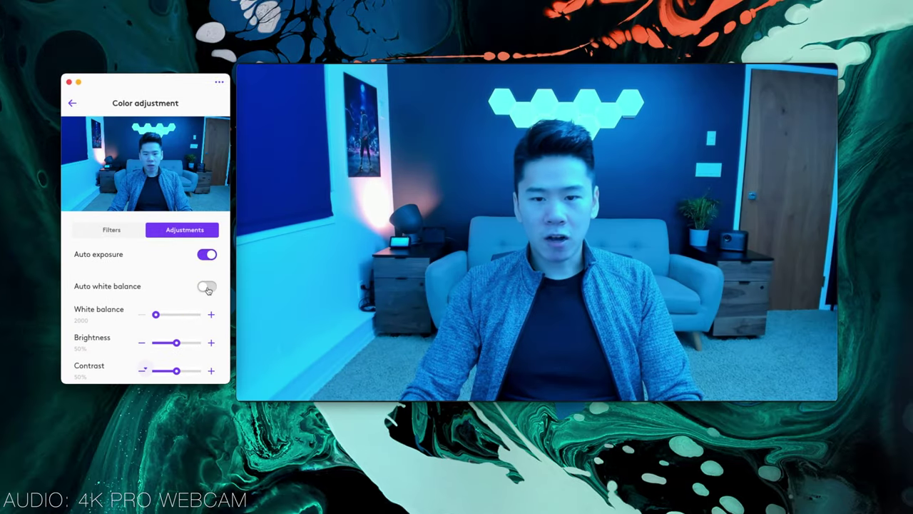
pyautogui.moveTo(166, 319)
pyautogui.mouseDown()
pyautogui.moveTo(183, 317)
pyautogui.moveTo(164, 321)
pyautogui.mouseUp()
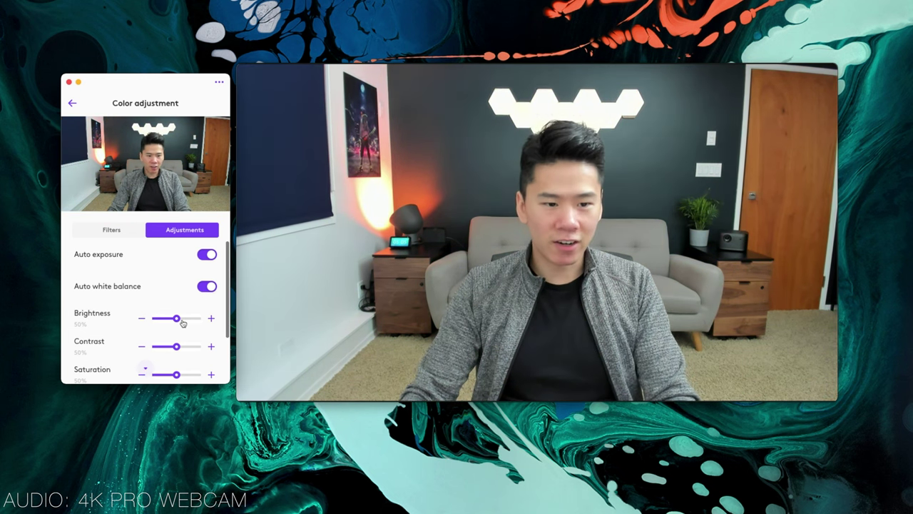
# - Try brightness 21%, contrast 65%, saturation 76% and sharpness 22%, and reset the image adjustments to default
pyautogui.scroll(-3, 198, 326)
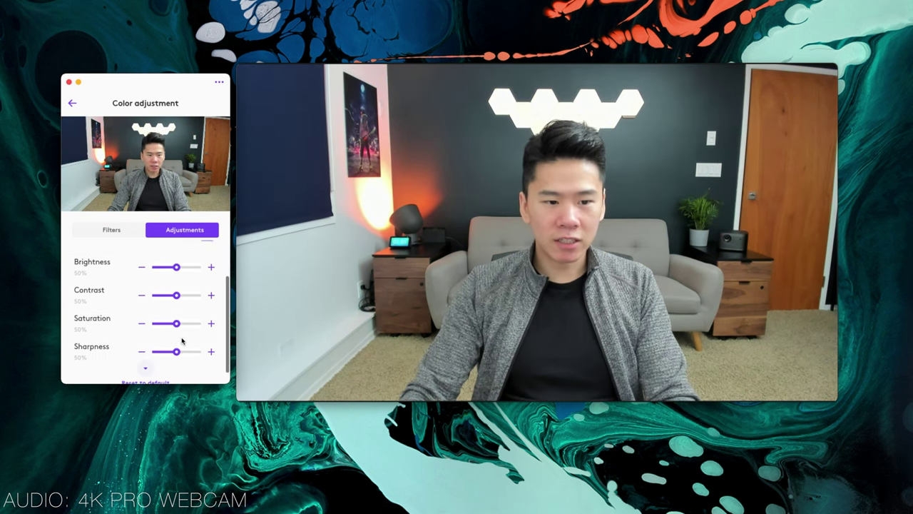
pyautogui.scroll(-1, 161, 353)
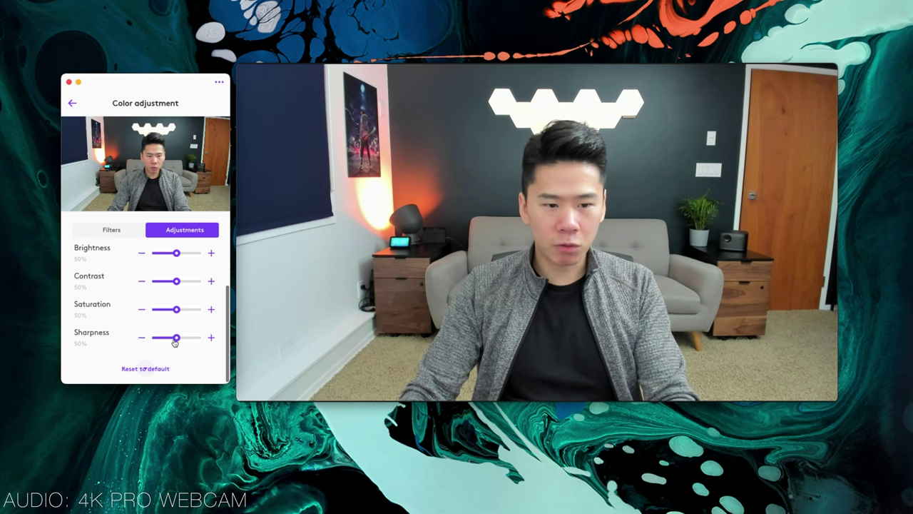
pyautogui.moveTo(176, 281); pyautogui.dragTo(165, 255)
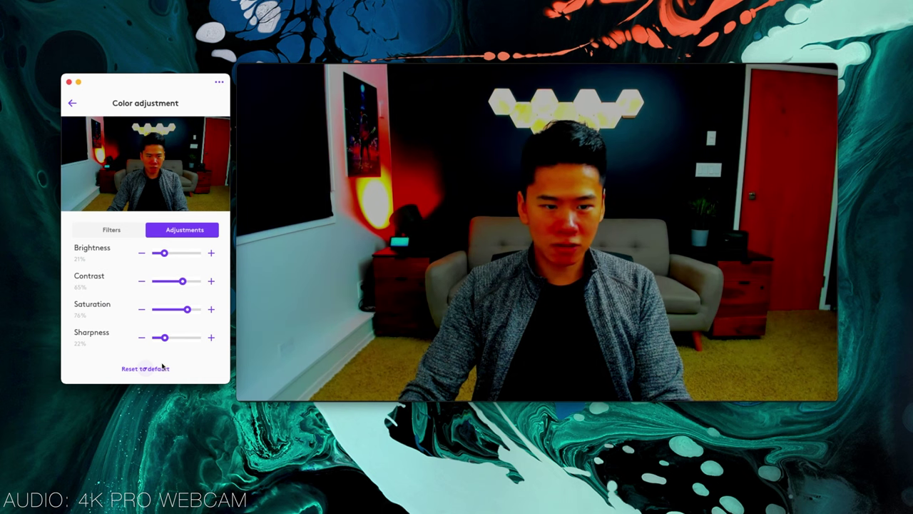
pyautogui.click(163, 367)
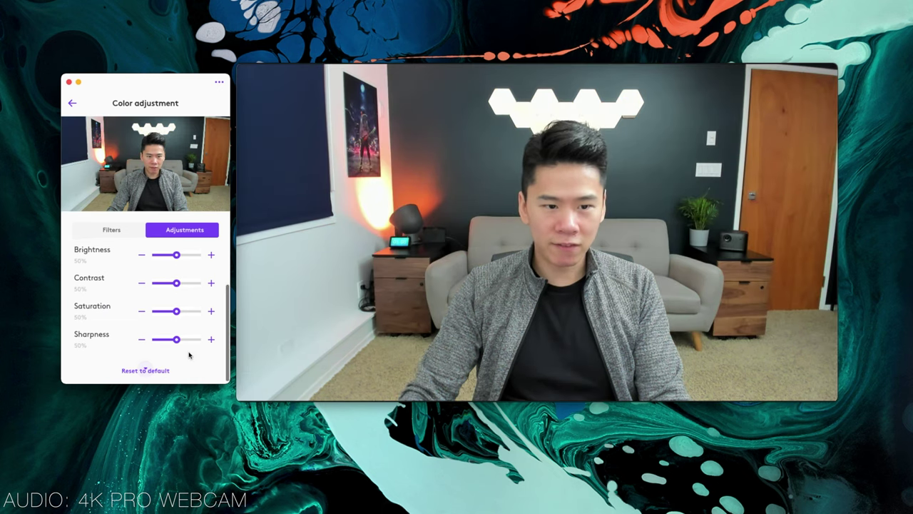
pyautogui.scroll(3, 164, 342)
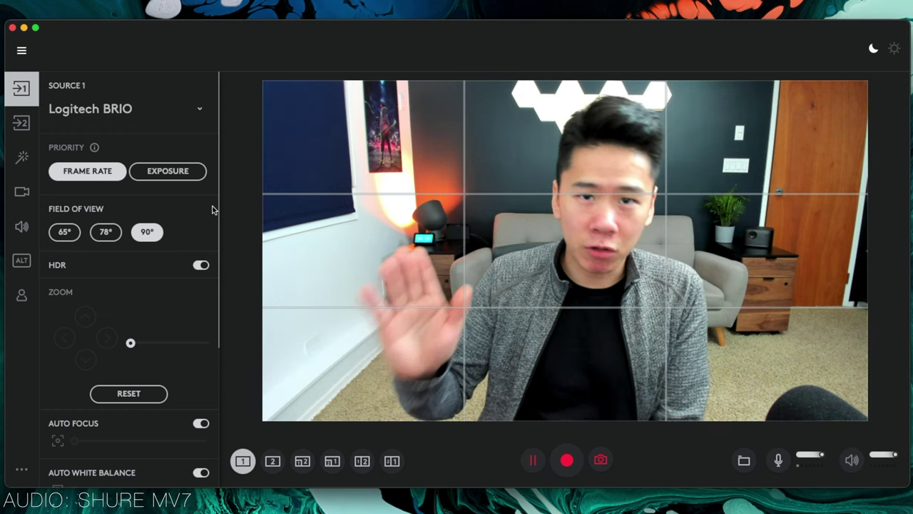
# - Switch to Logi Capture and examine the available video sources and the zoom control for Source 1
pyautogui.click(154, 113)
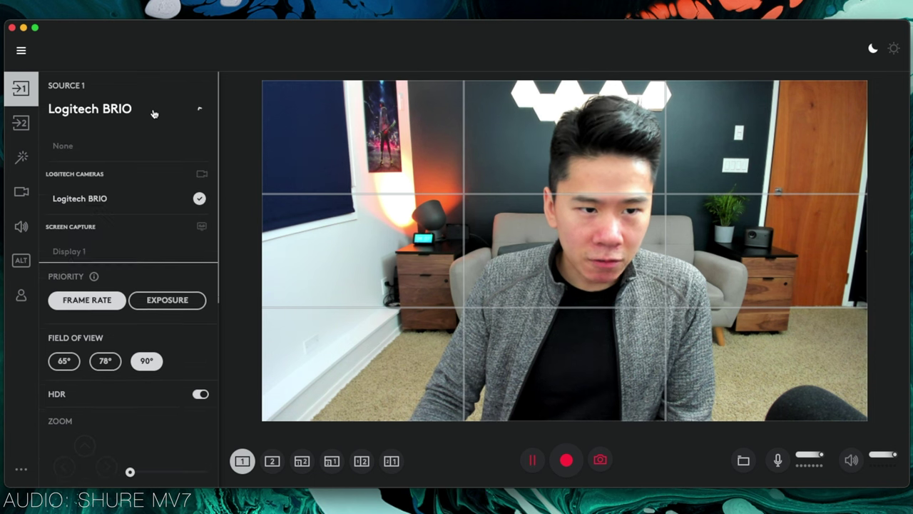
pyautogui.click(154, 111)
pyautogui.click(154, 111)
pyautogui.click(154, 111)
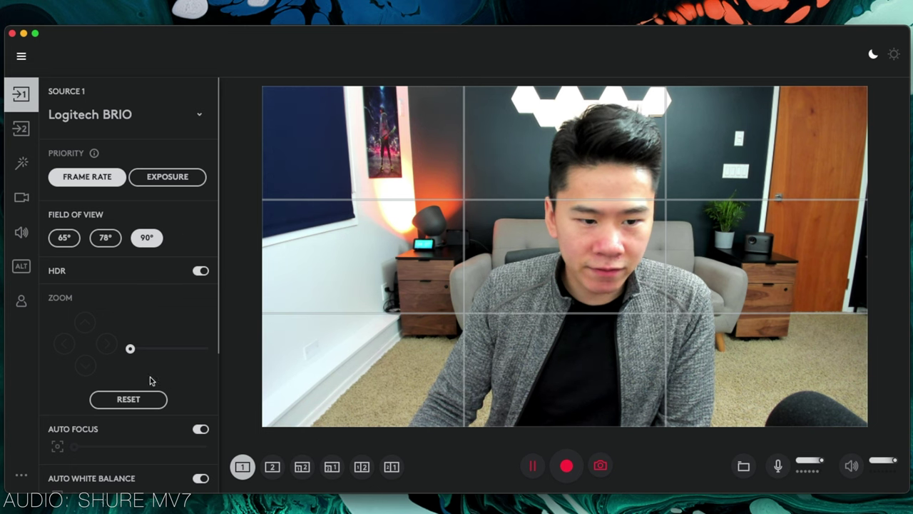
pyautogui.moveTo(131, 351)
pyautogui.mouseDown()
pyautogui.moveTo(153, 351)
pyautogui.moveTo(130, 349)
pyautogui.mouseUp()
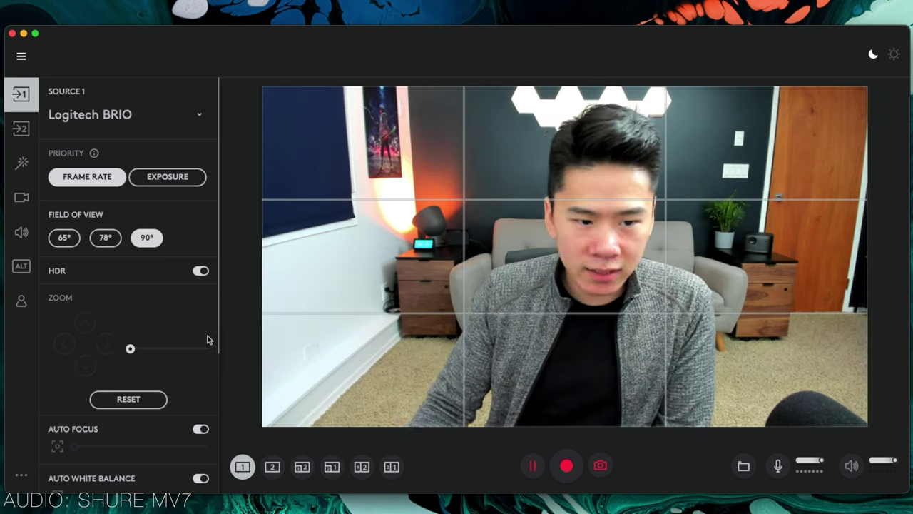
# - Set the video recording resolution to landscape Full HD
pyautogui.click(21, 197)
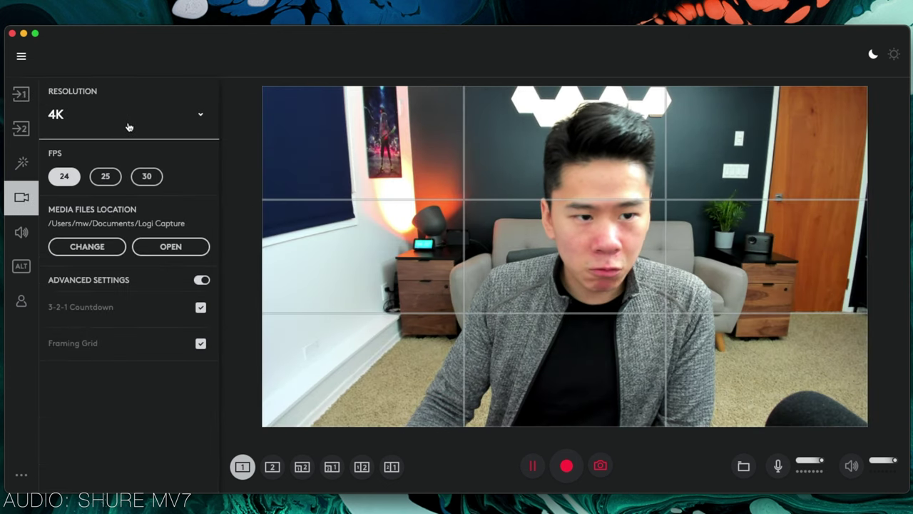
pyautogui.click(129, 127)
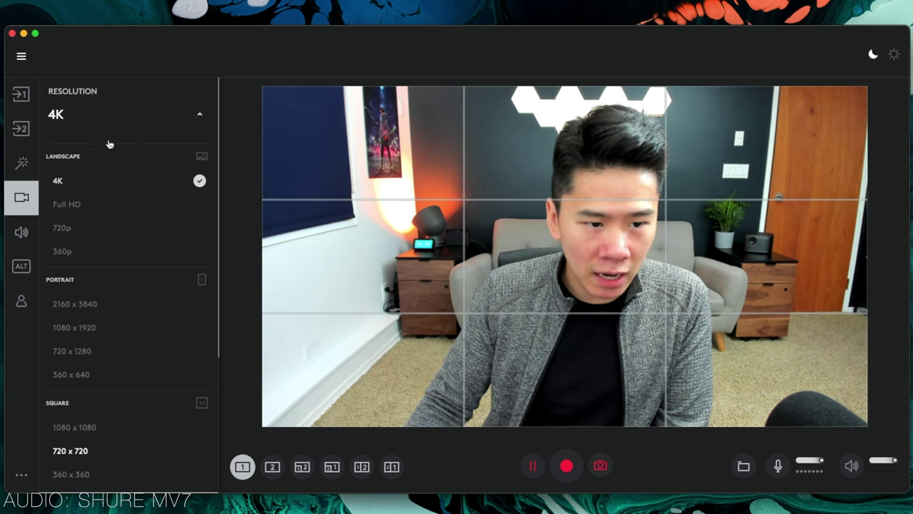
pyautogui.click(79, 184)
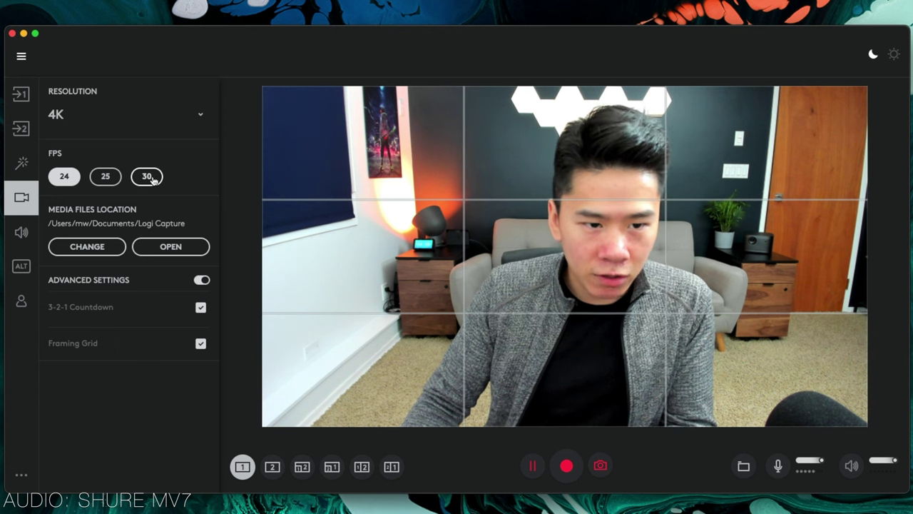
pyautogui.click(169, 121)
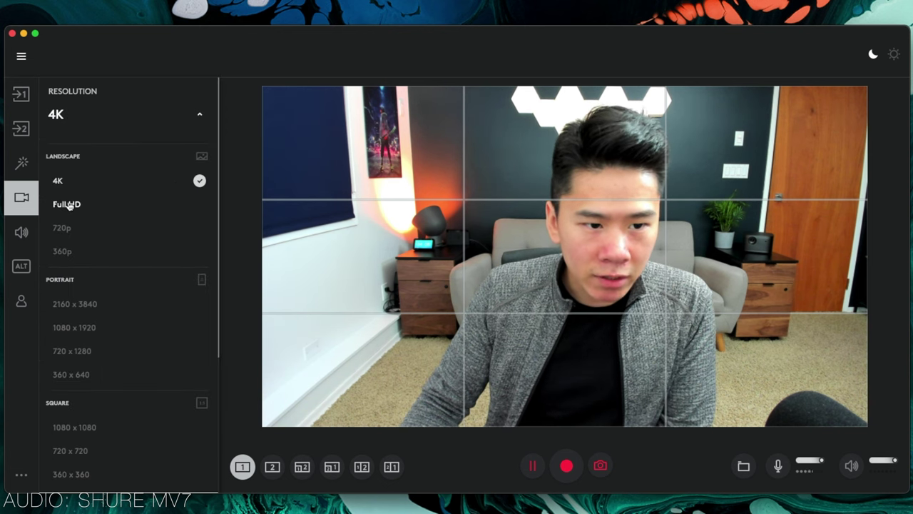
pyautogui.click(68, 204)
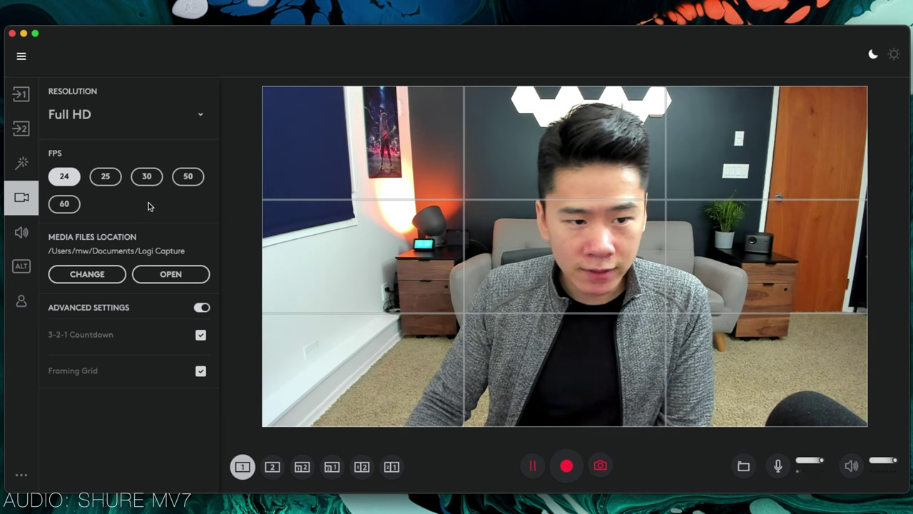
# - Examine the available microphones in the audio settings and the list of recording and scene hotkeys
pyautogui.click(22, 233)
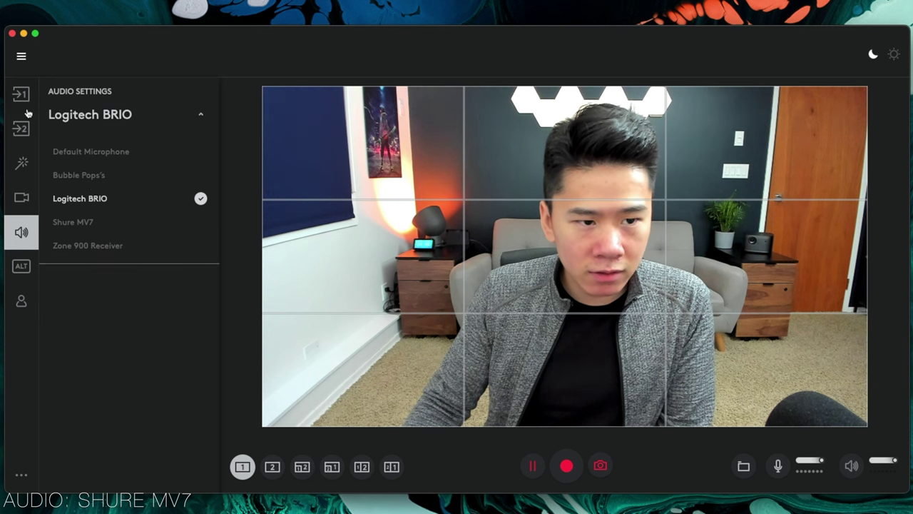
pyautogui.click(16, 271)
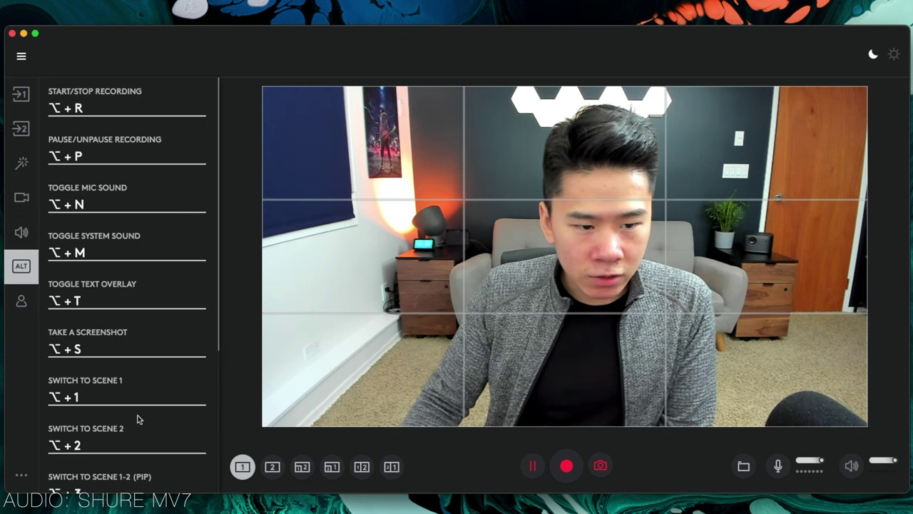
pyautogui.scroll(-7, 139, 414)
pyautogui.scroll(7, 143, 407)
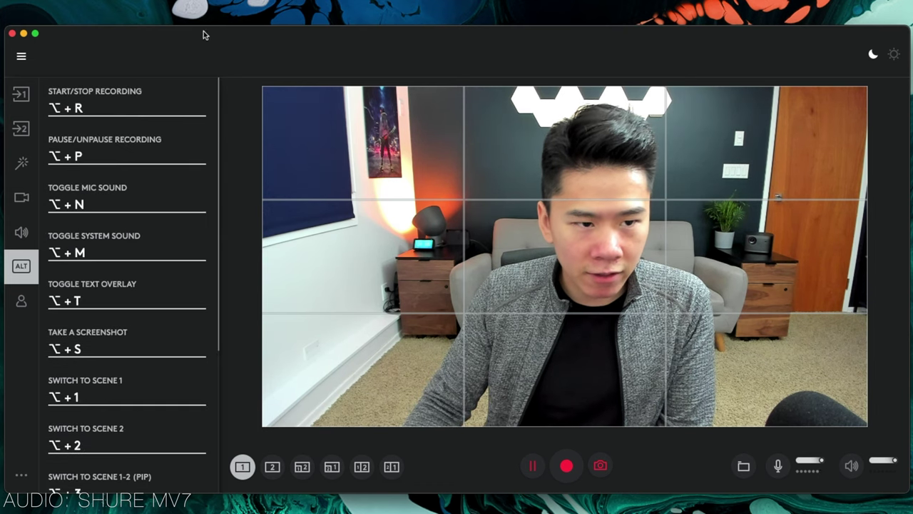
# - Open the Source 1 settings and preview the Source 2, picture-in-picture and side-by-side scenes, ending on the Source 1 scene
pyautogui.click(21, 94)
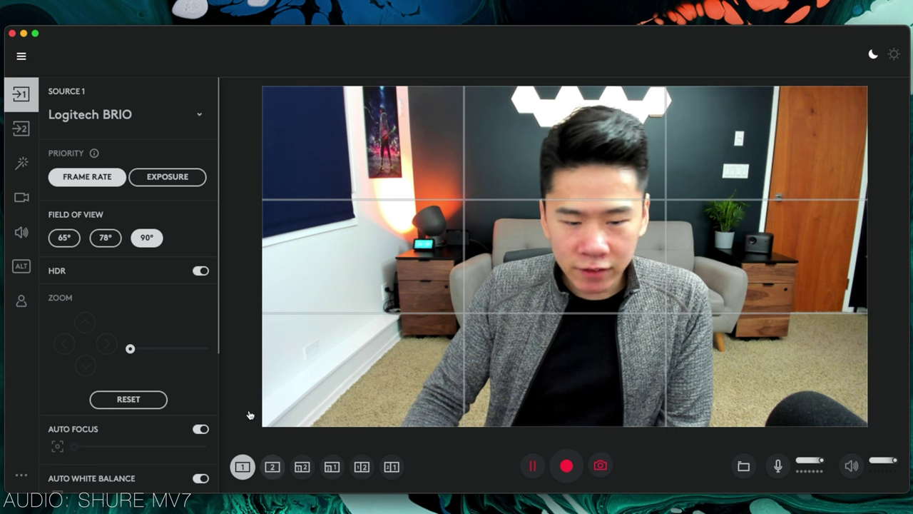
pyautogui.click(271, 468)
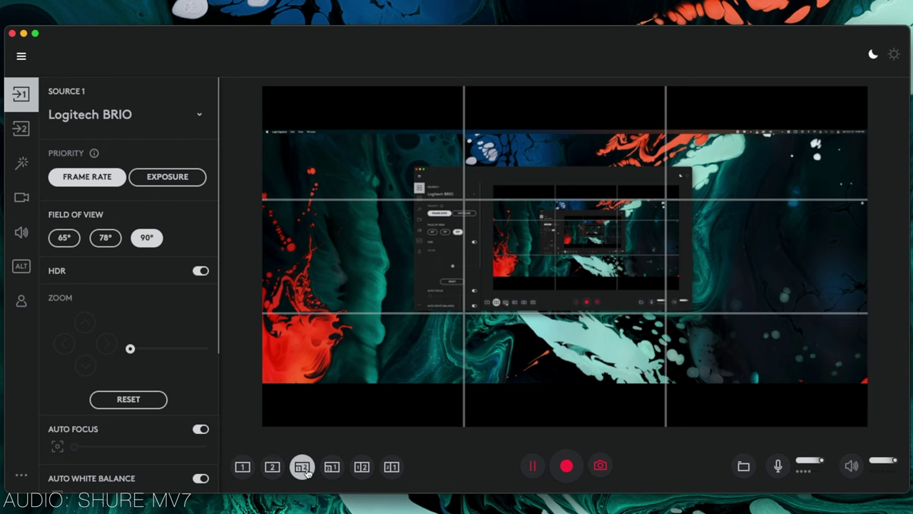
pyautogui.click(302, 467)
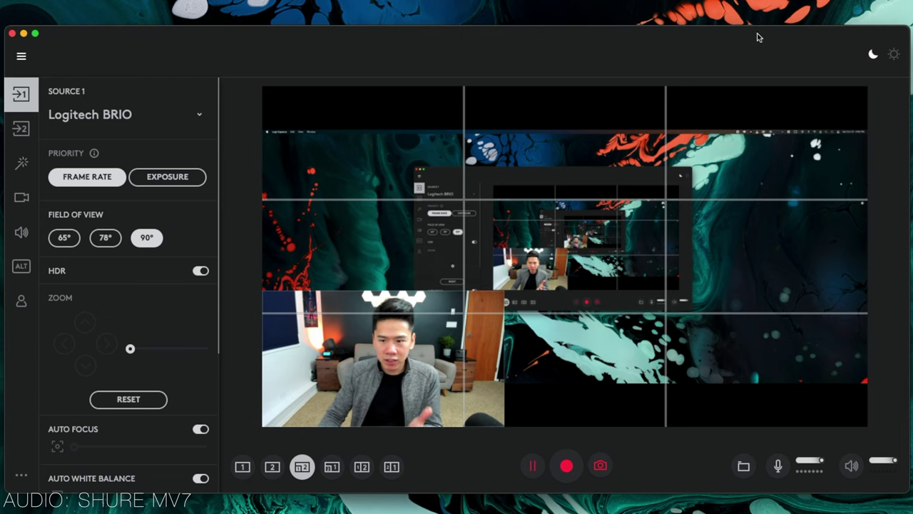
pyautogui.click(332, 465)
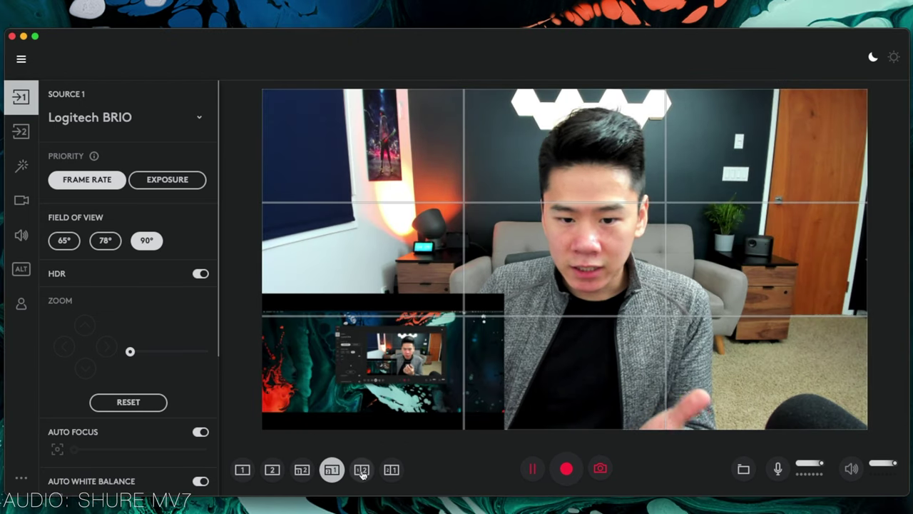
pyautogui.click(362, 470)
pyautogui.click(391, 470)
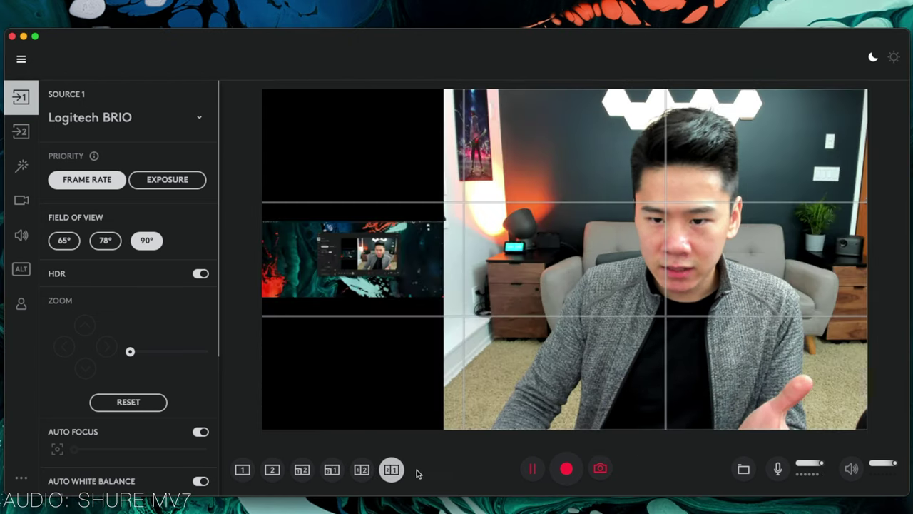
pyautogui.click(242, 470)
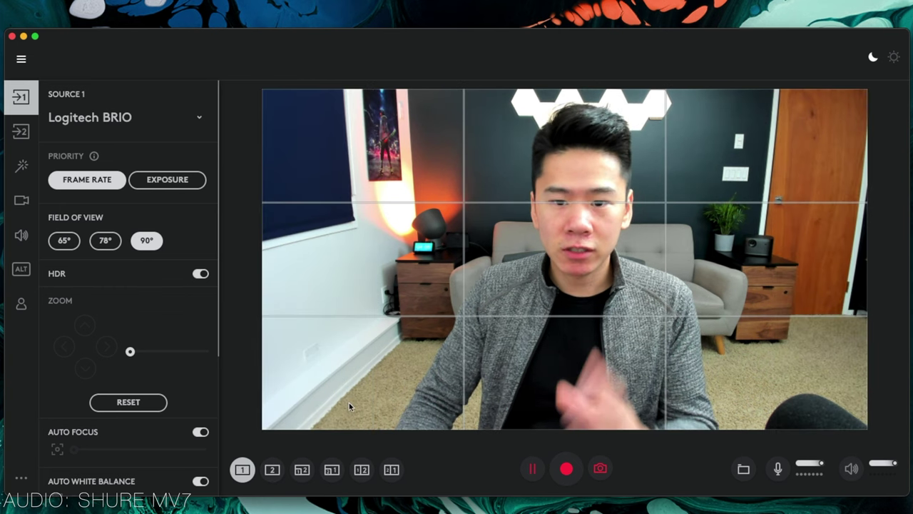
# - Start recording Source 1, and try flipping the source vertically and horizontally before turning both flips off
pyautogui.click(567, 471)
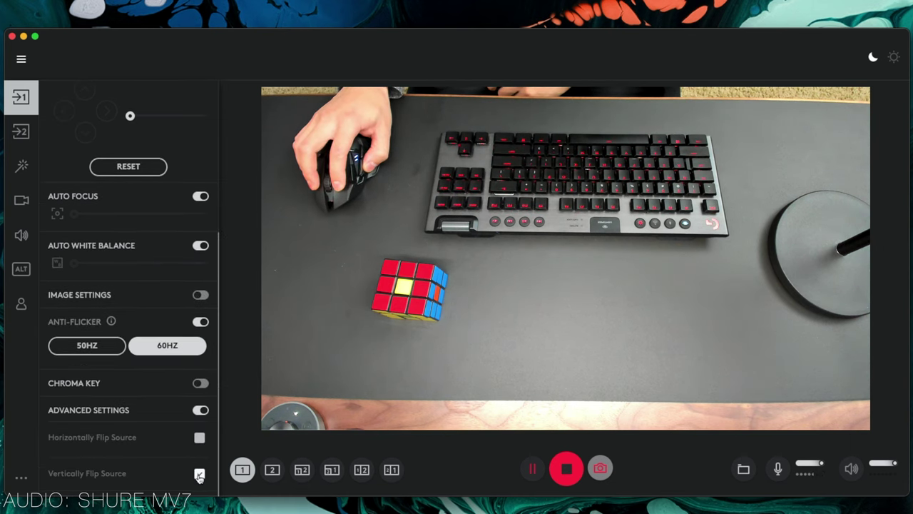
pyautogui.click(199, 475)
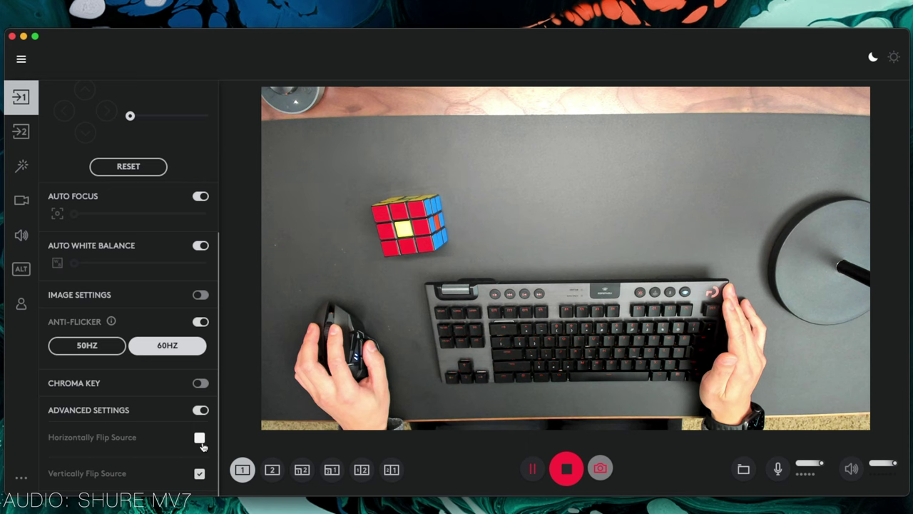
pyautogui.click(200, 438)
pyautogui.click(200, 438)
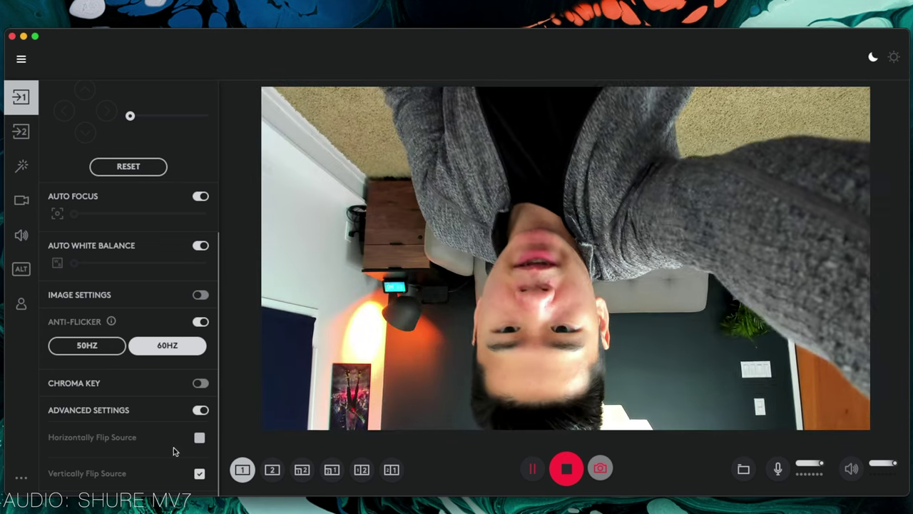
pyautogui.click(200, 474)
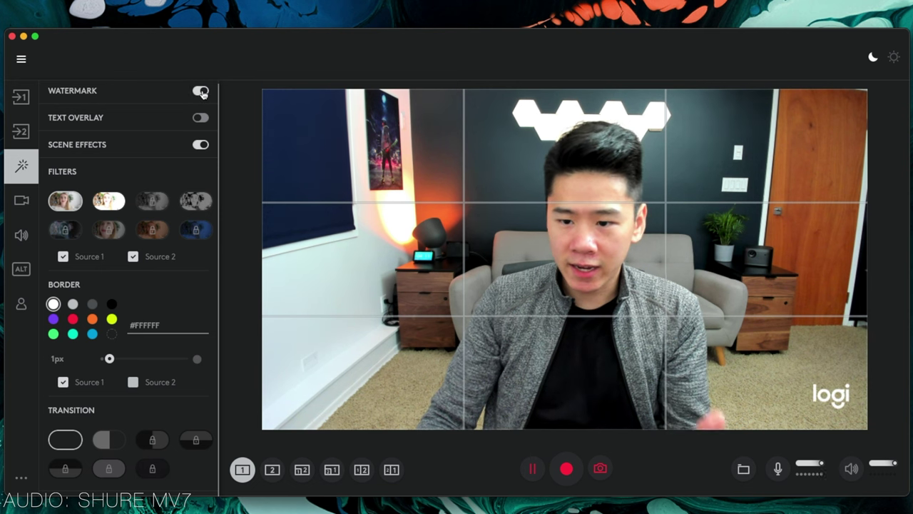
# - Turn off the watermark and enable the text overlay on the video
pyautogui.click(198, 120)
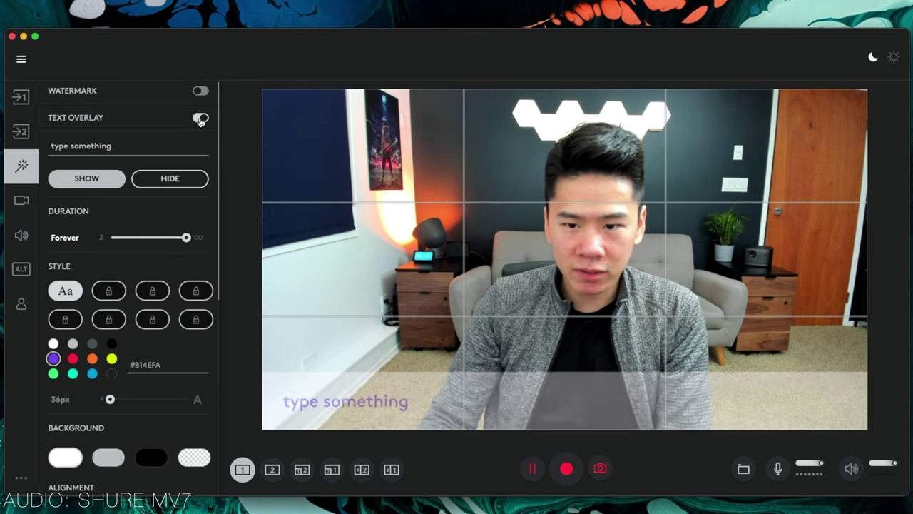